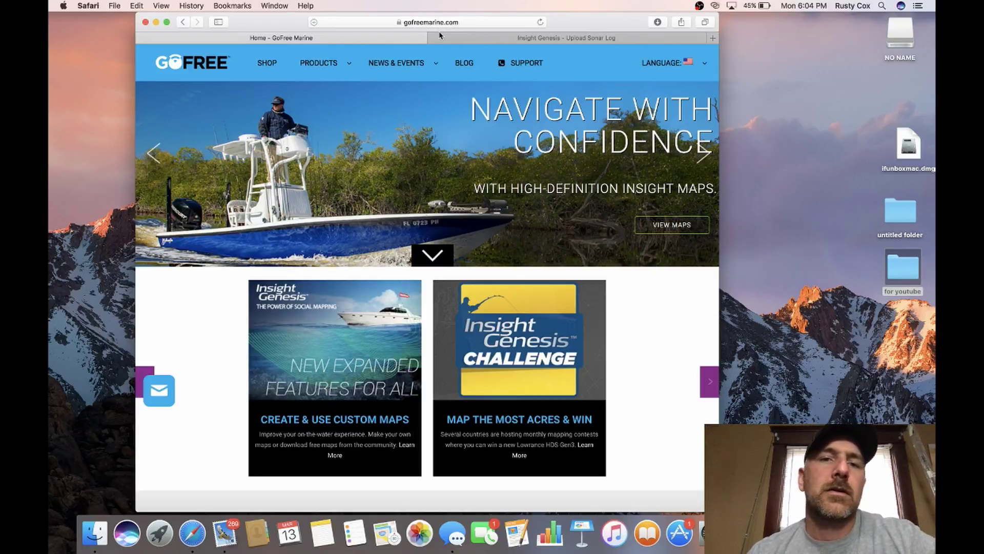
- Bring up the Products > Insight Genesis submenu on the GoFree Marine home page
mouse_move(317, 77)
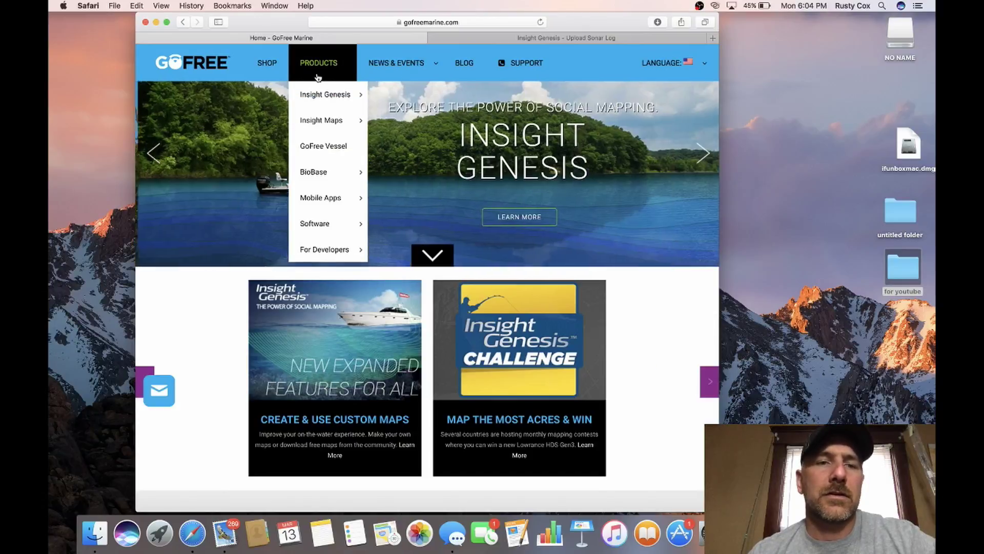
mouse_move(326, 94)
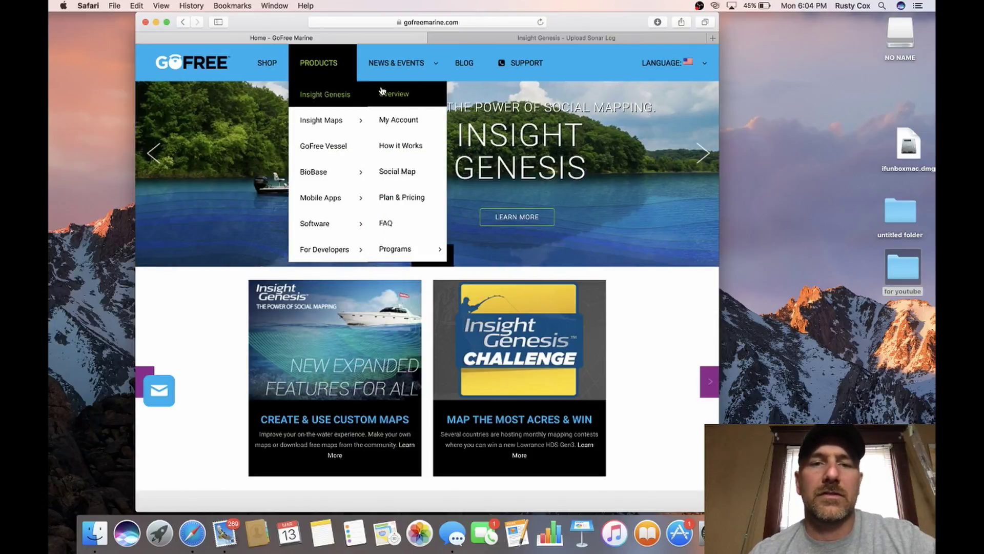
- Open the Insight Genesis Overview page and read about making and downloading community lake maps
left_click(403, 96)
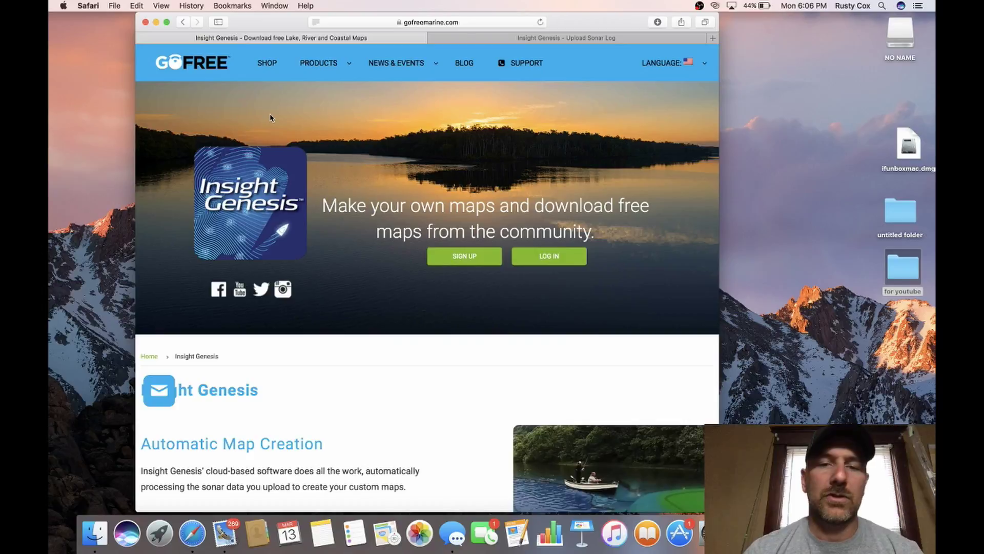
- Return to the GoFree home page, then switch to the open Insight Genesis Upload Sonar Logs tab
left_click(185, 22)
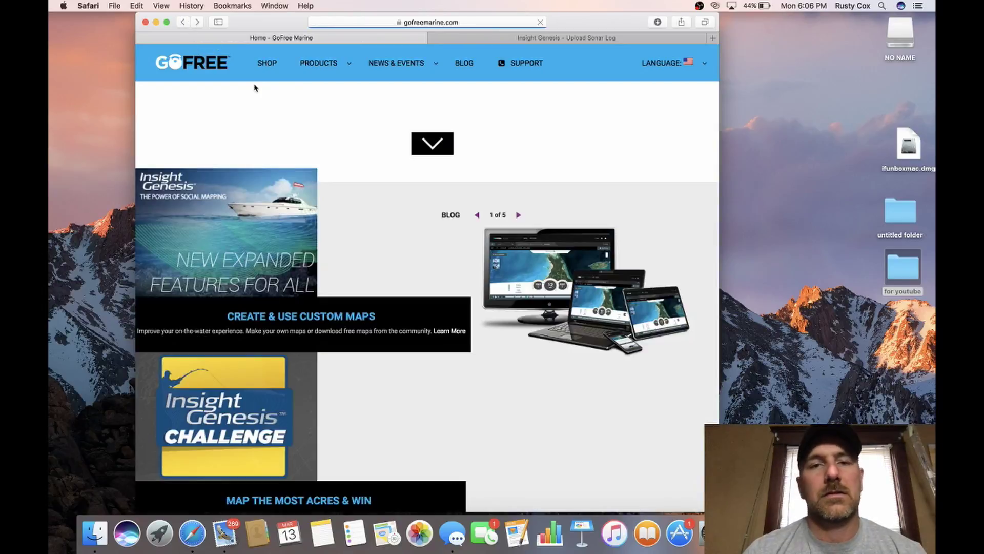
mouse_move(318, 74)
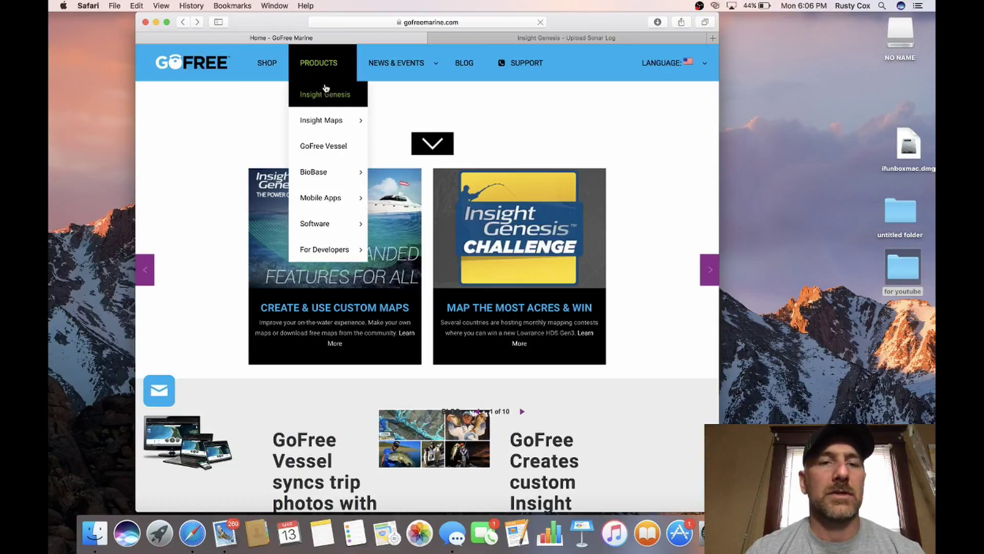
mouse_move(327, 95)
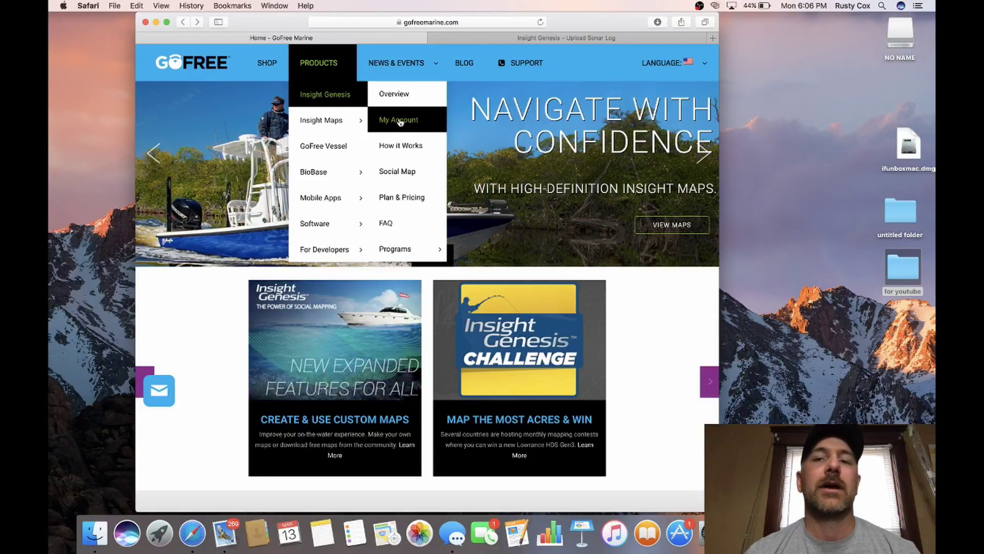
left_click(495, 40)
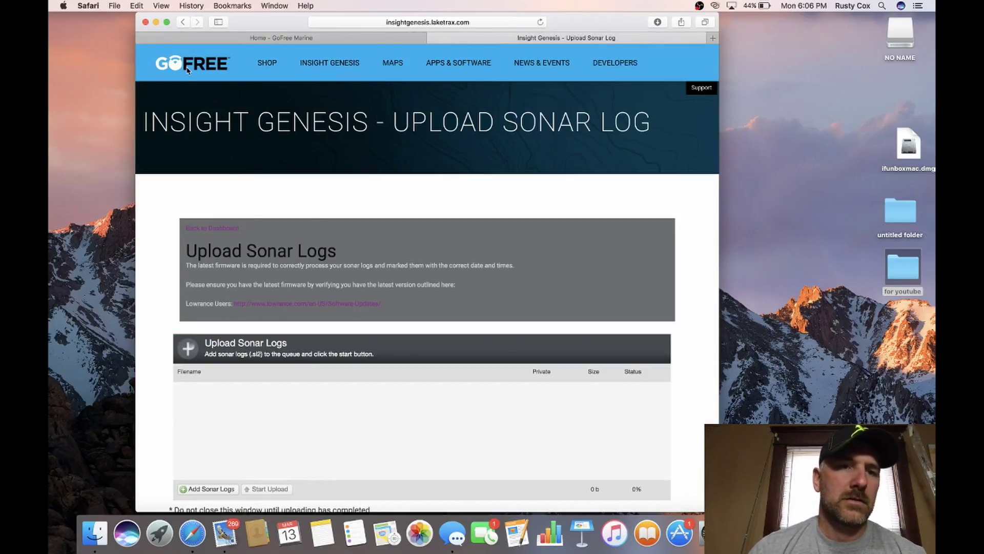
- Go back to the Insight Genesis Dashboard and collapse the Sooner Lake trip list
left_click(182, 21)
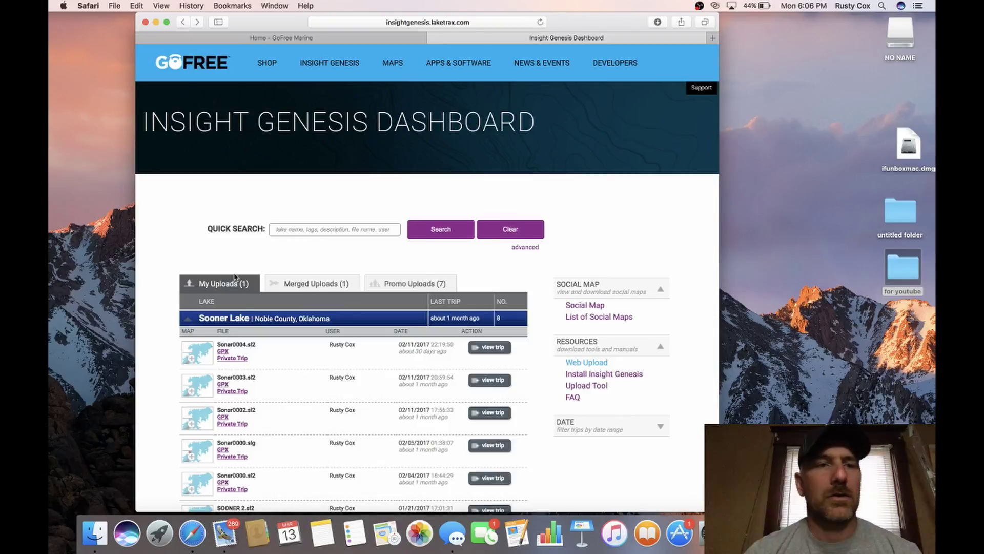
left_click(187, 319)
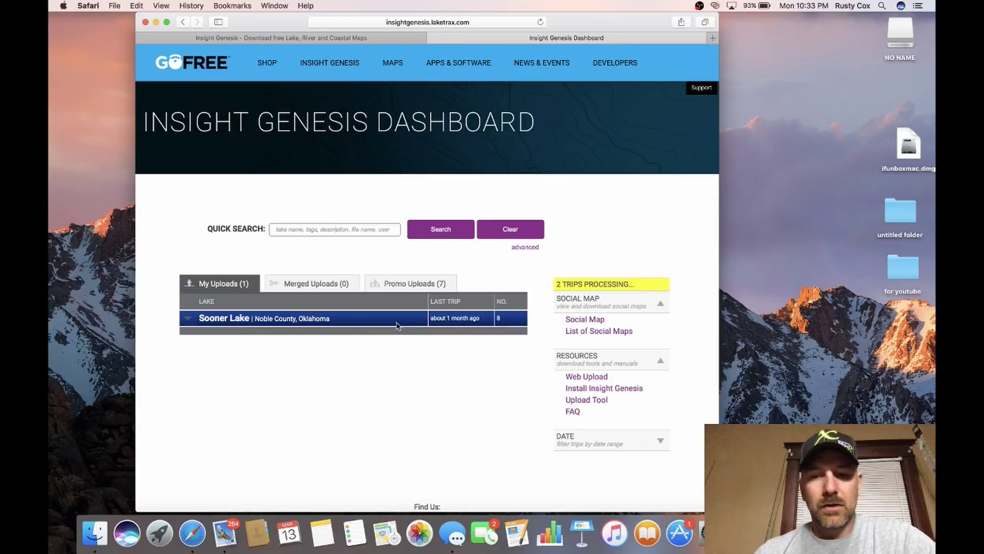
- Open the Web Upload sonar log page from the dashboard's Resources section in the main browser tab
left_click(587, 377)
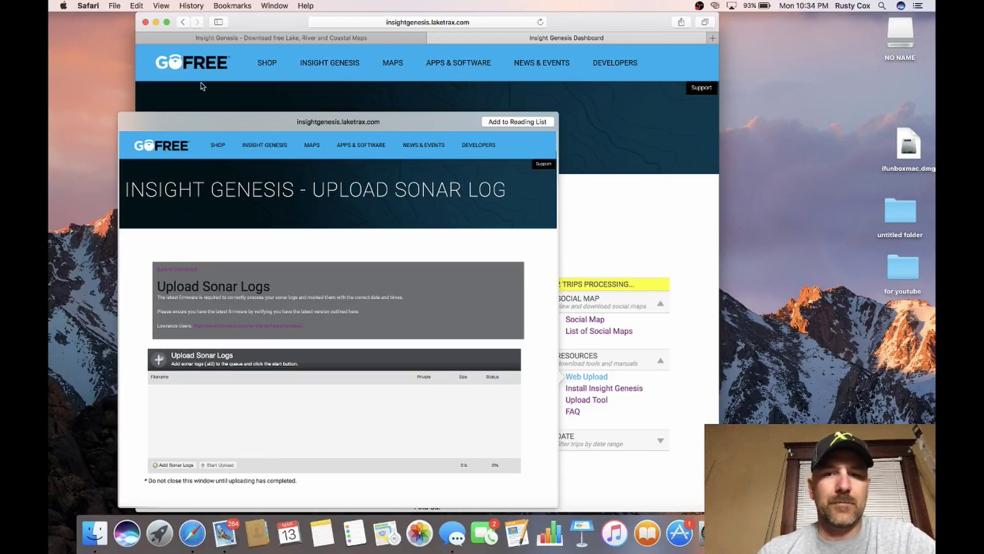
left_click(167, 22)
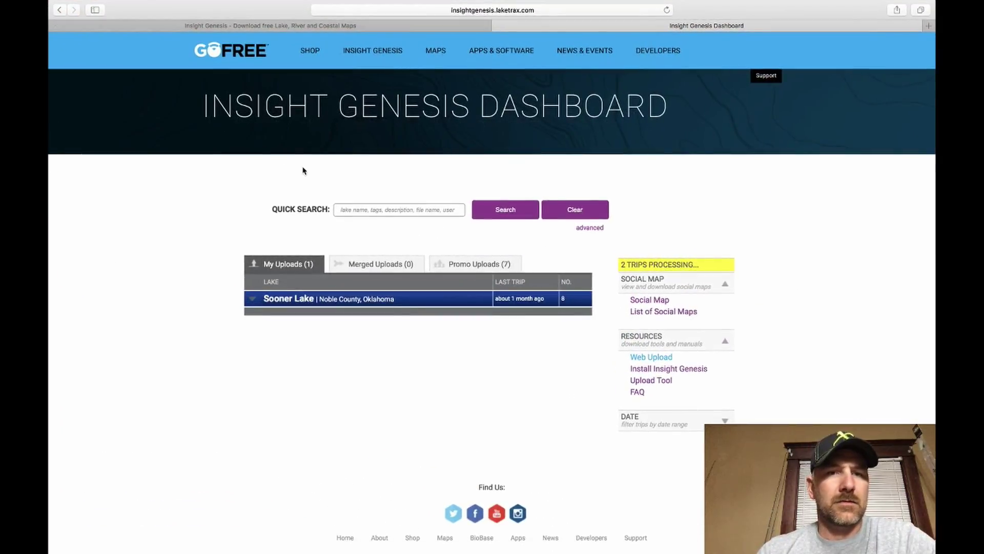
left_click(661, 359)
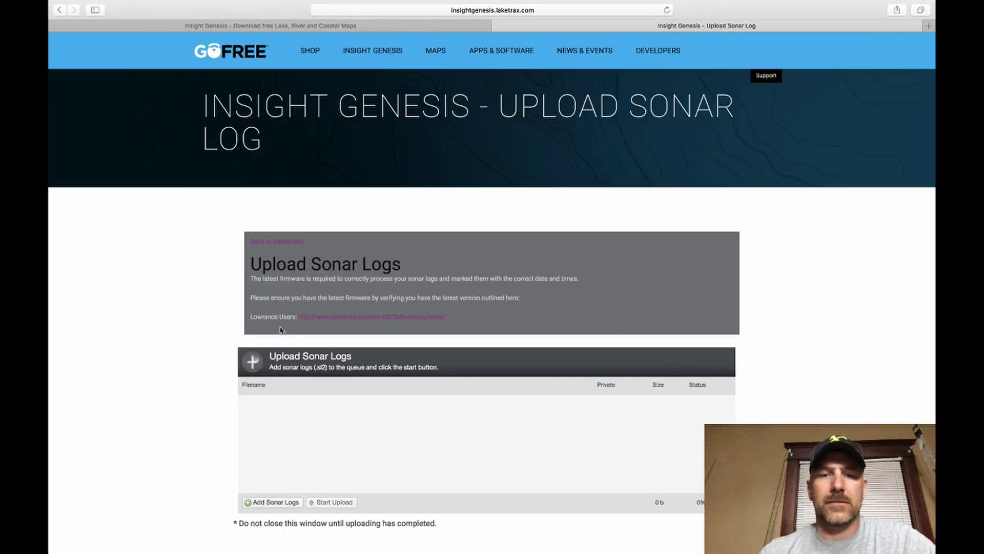
- Queue Sonar0001.sl2 from the NO NAME drive and upload it, accepting the terms
left_click(274, 503)
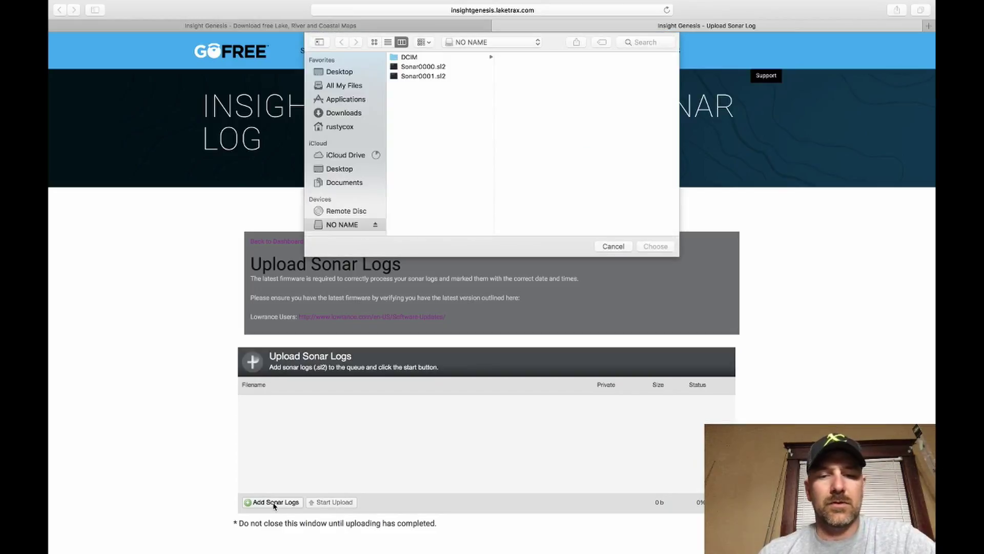
left_click(421, 76)
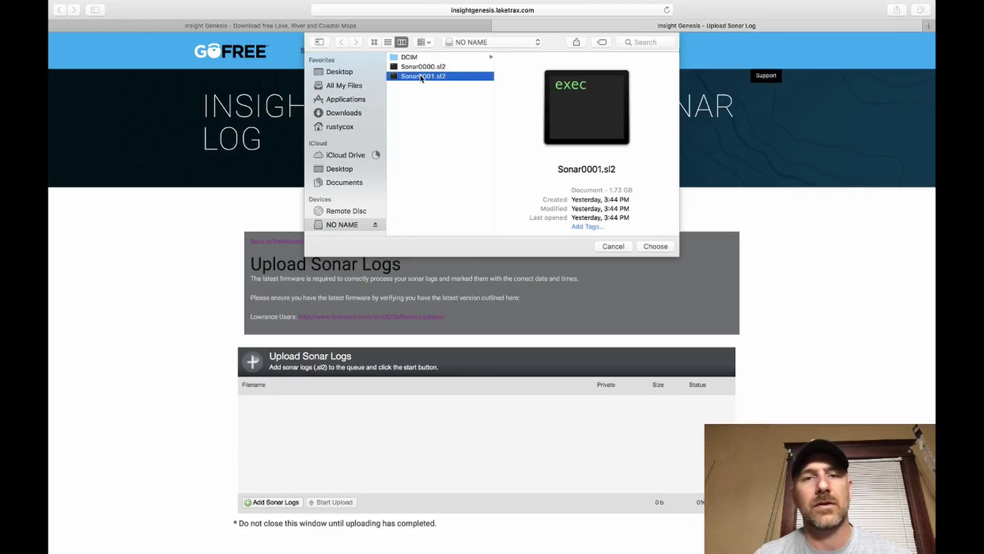
left_click(655, 247)
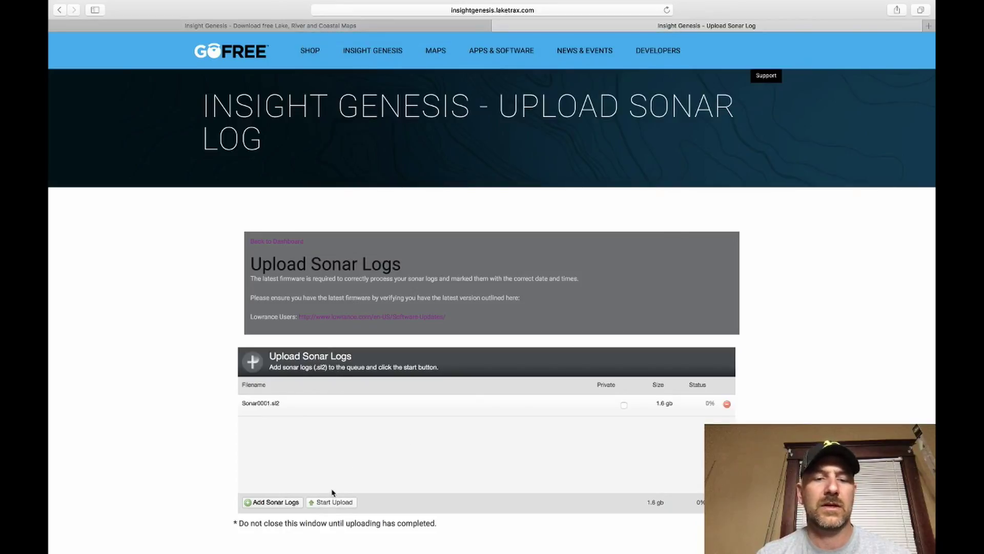
left_click(329, 505)
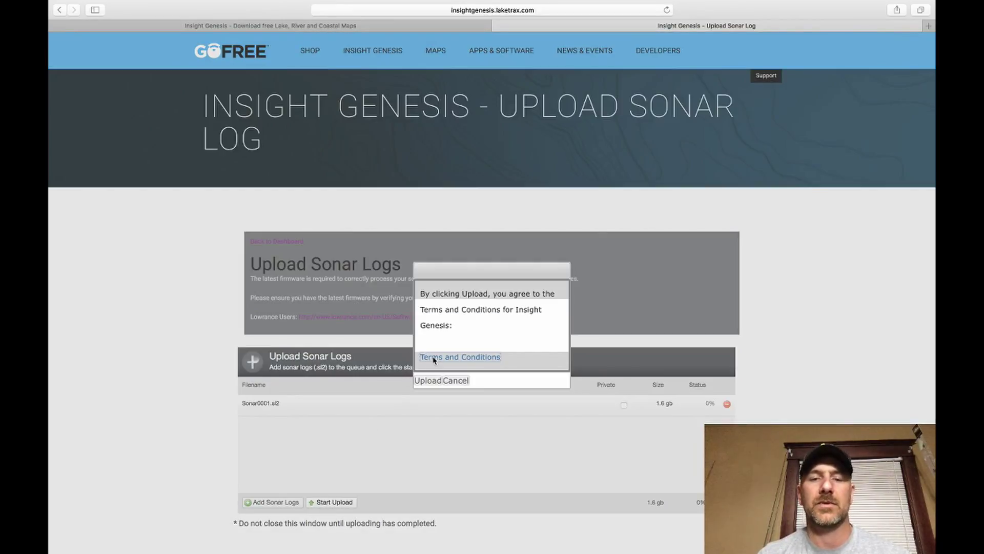
left_click(429, 380)
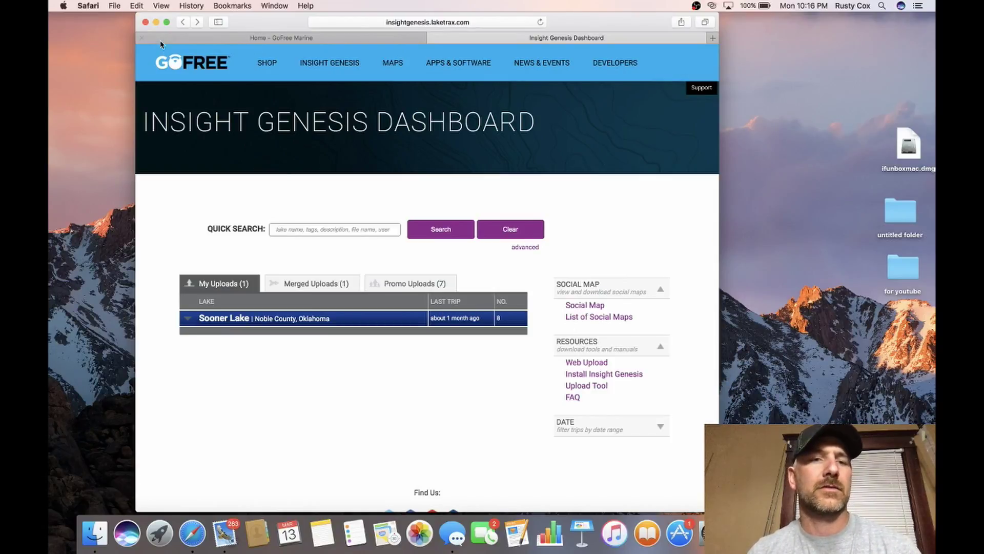
- Go full screen, expand the Sooner Lake trips, and open the Sonar0004.sl2 trip
left_click(167, 22)
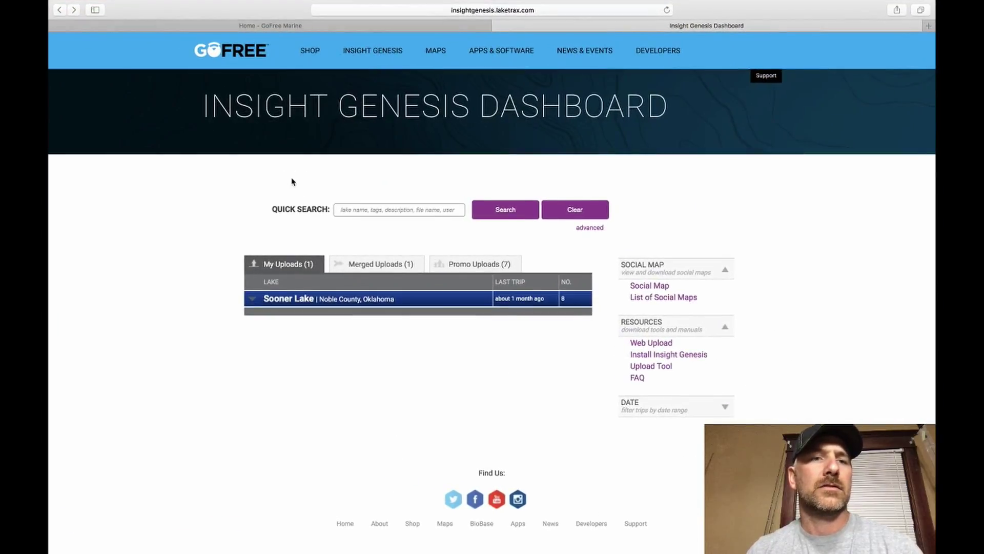
left_click(253, 299)
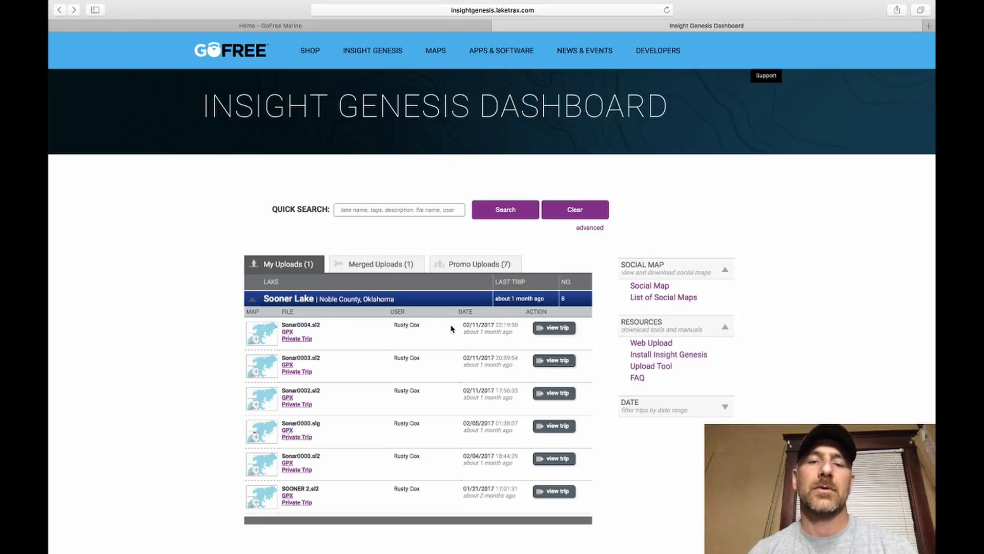
left_click(551, 329)
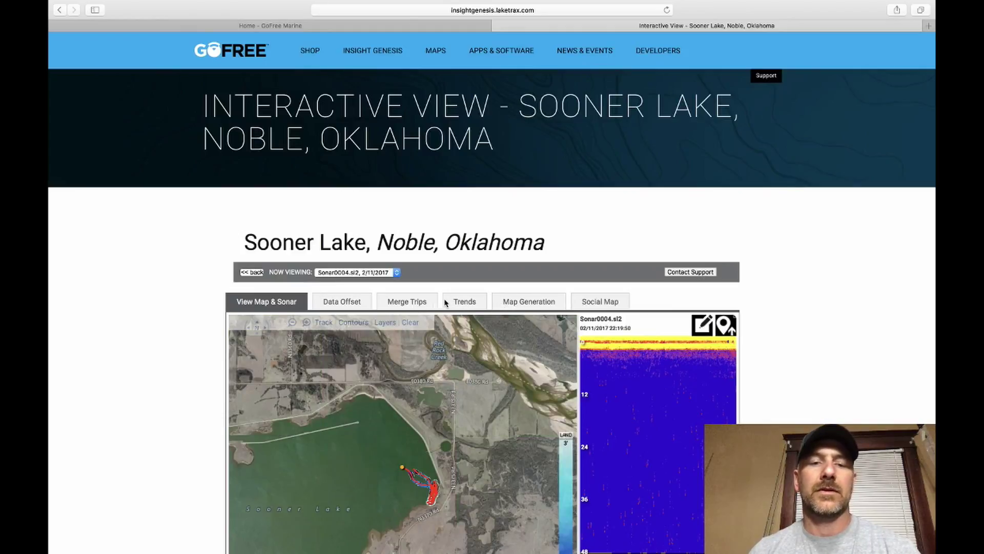
- Review the Sonar0004.sl2 Data Offset page, with its 2 ft offset, then return to View Map & Sonar
left_click(342, 302)
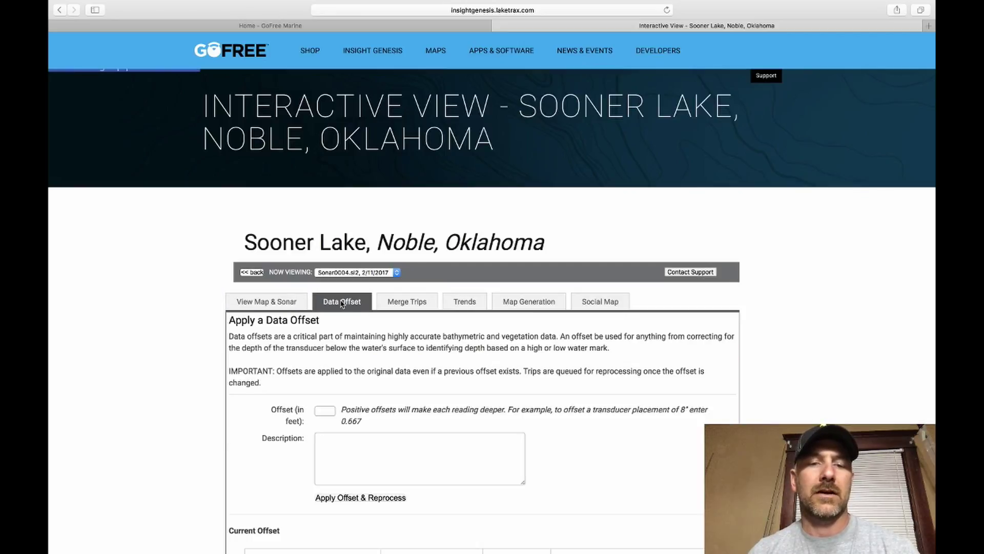
scroll(478, 340, "down", 3)
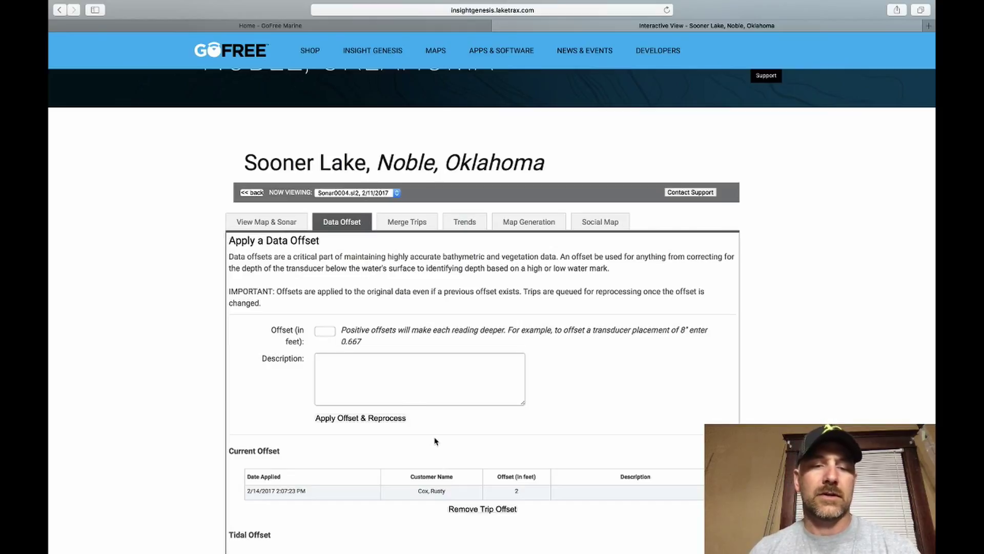
scroll(435, 442, "down", 5)
scroll(437, 438, "up", 3)
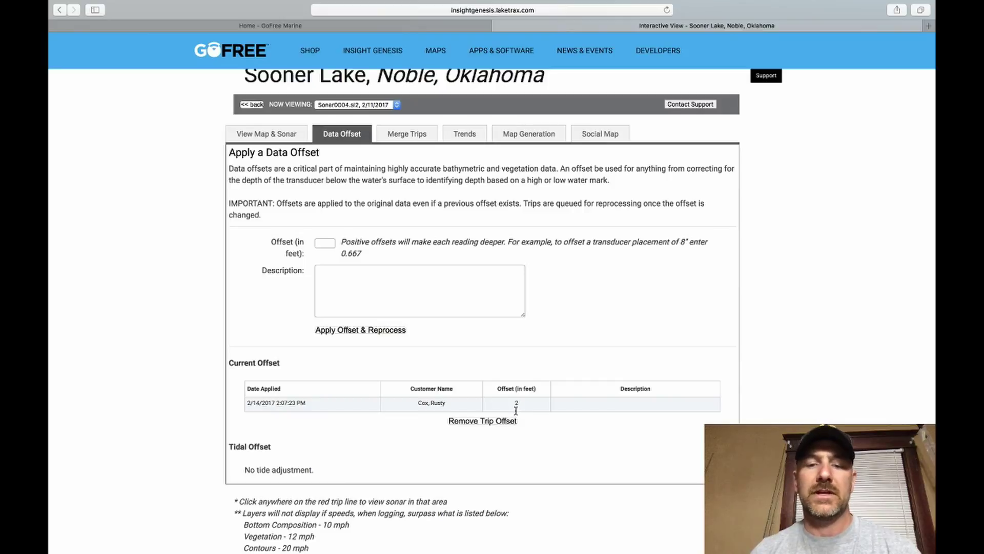
scroll(450, 349, "up", 2)
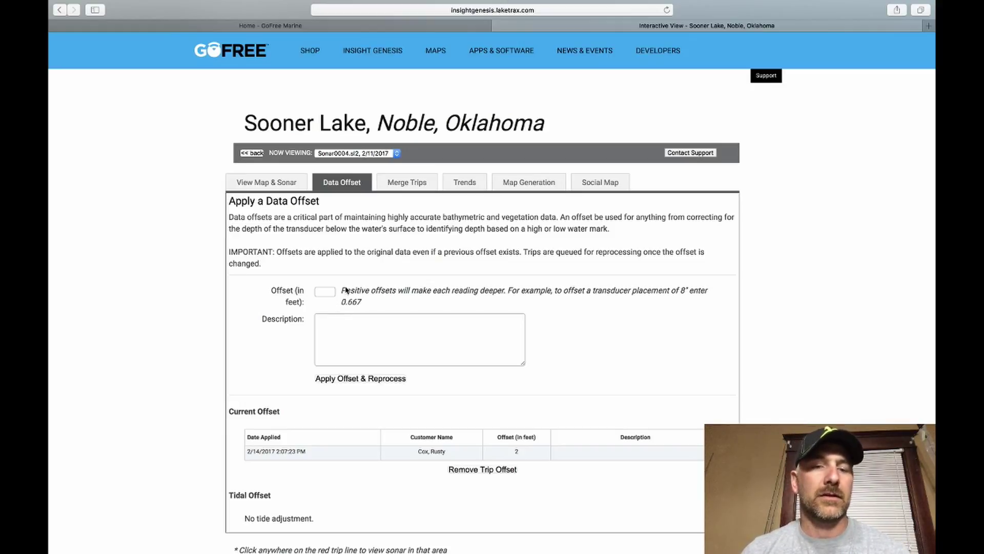
scroll(315, 408, "down", 2)
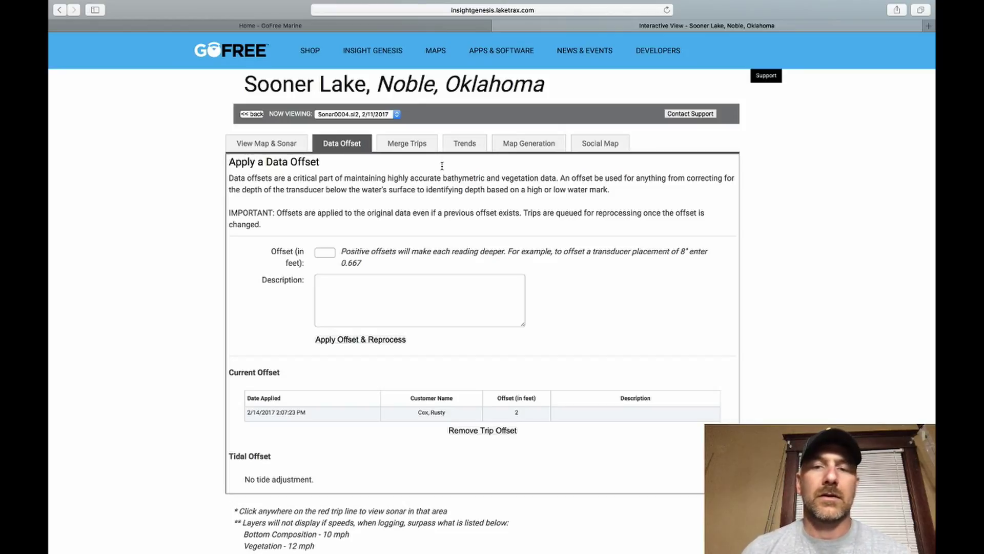
left_click(287, 143)
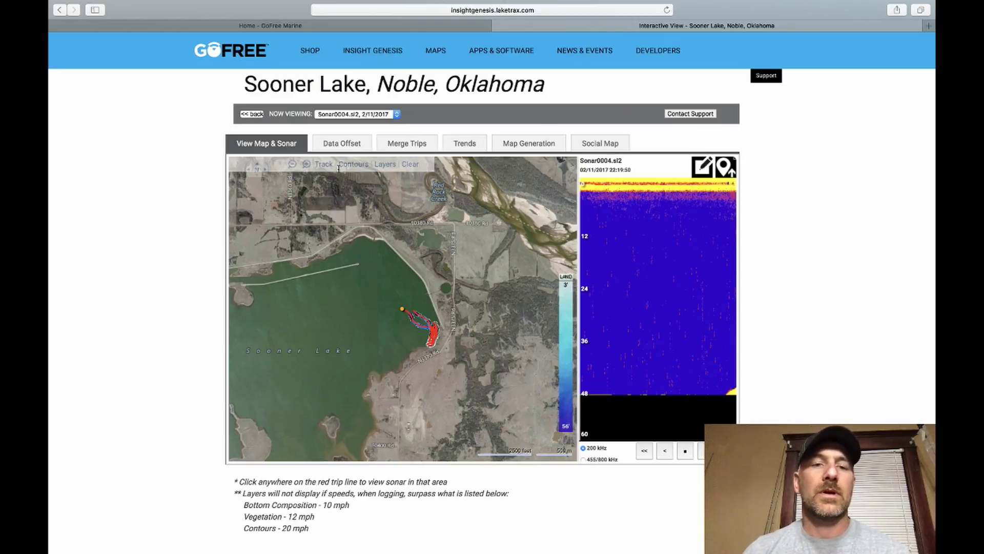
- Zoom the map in four levels on the red Sonar0004.sl2 track to reveal the hump's contours
left_click(306, 165)
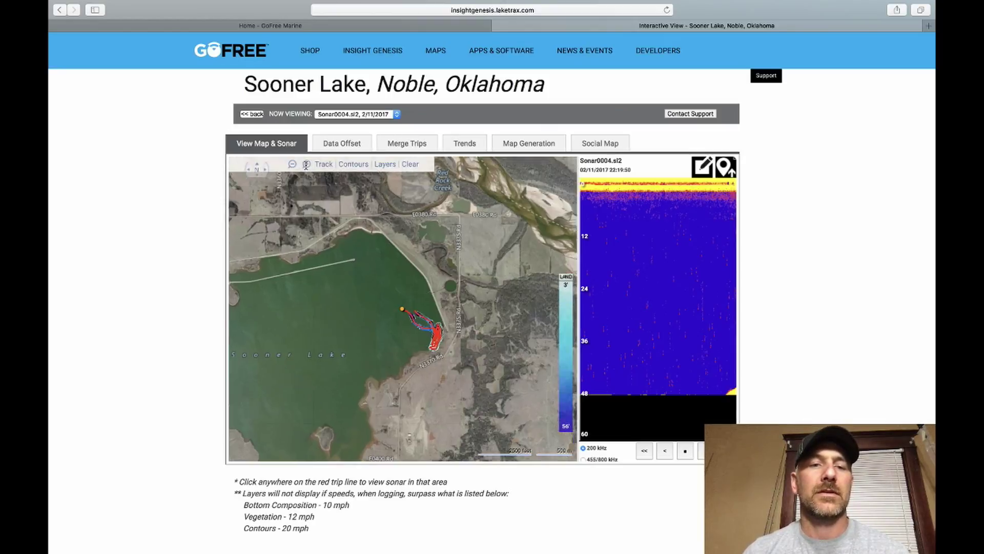
left_click(306, 165)
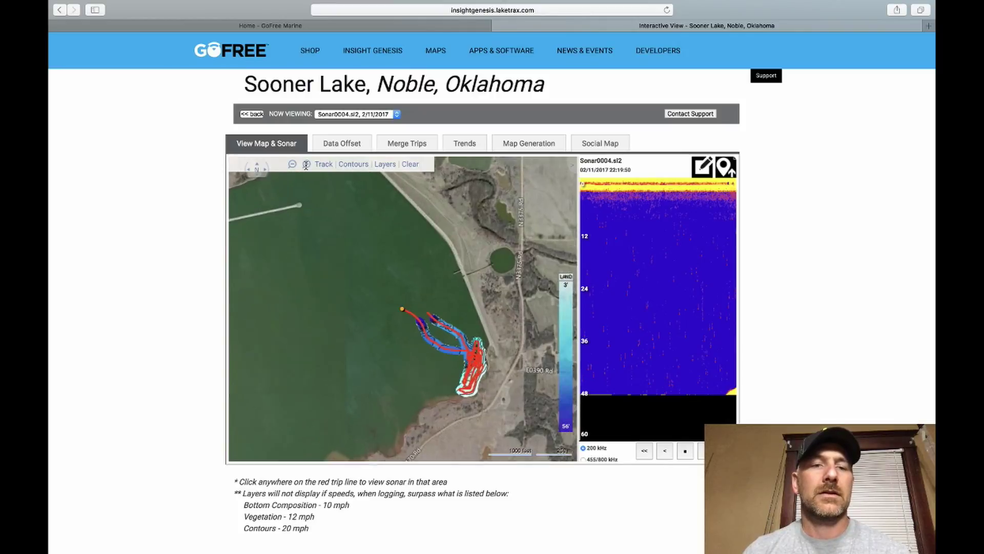
left_click(306, 164)
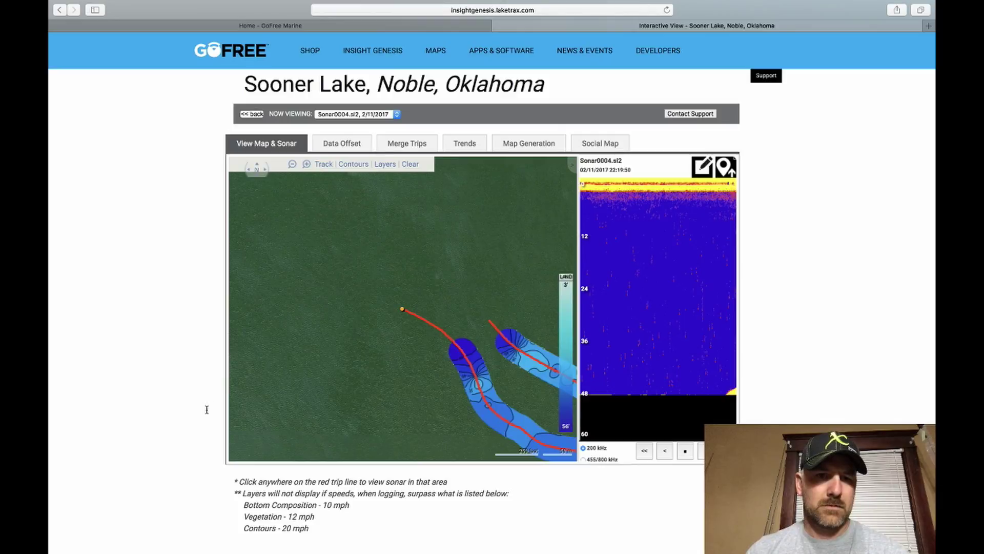
left_click(306, 164)
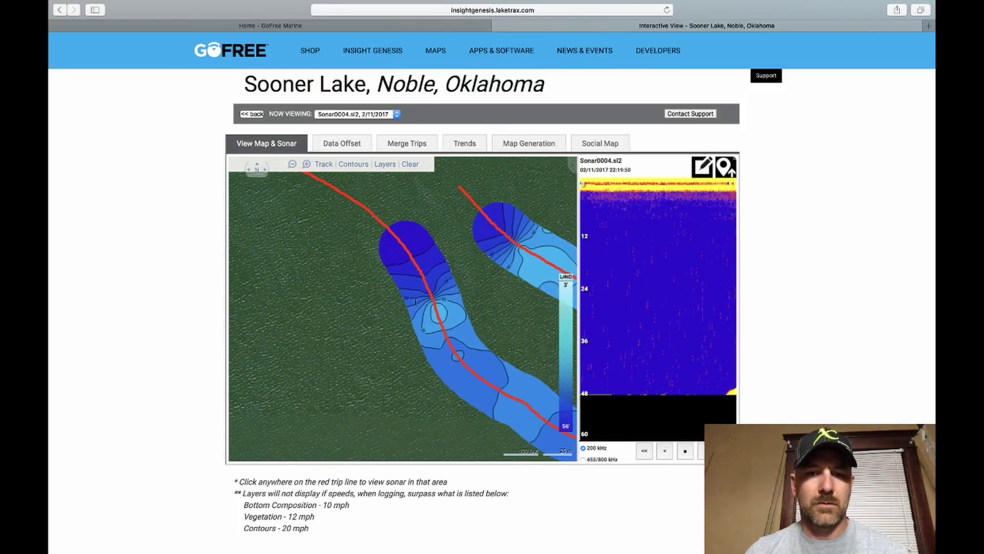
- Add a waypoint named 'hump' on the red track's hump, then check its map options
right_click(438, 315)
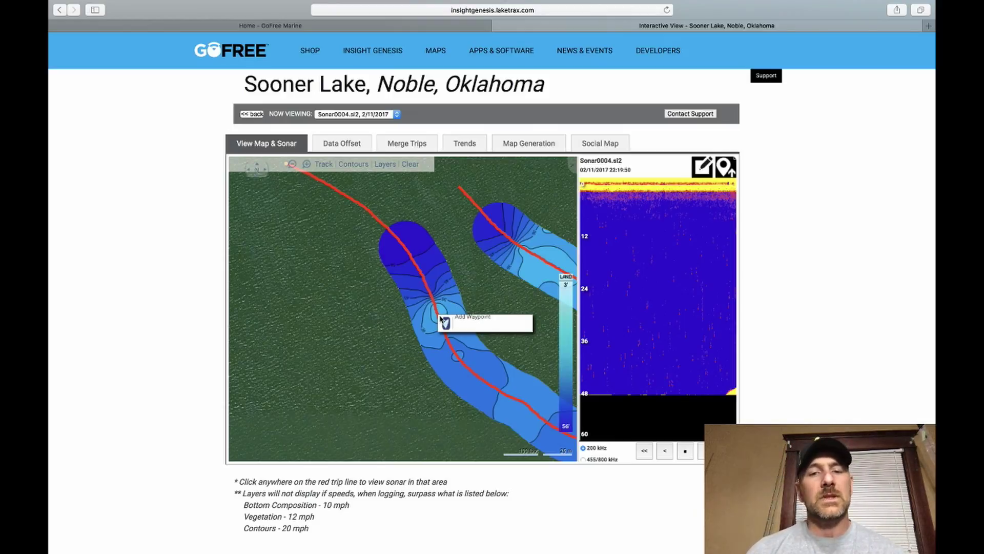
left_click(446, 325)
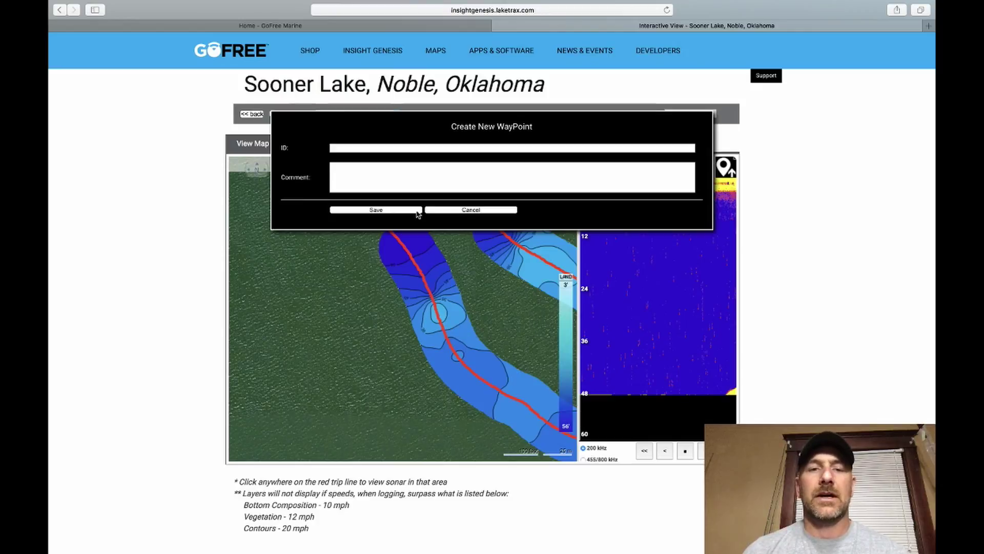
left_click(368, 151)
type("h")
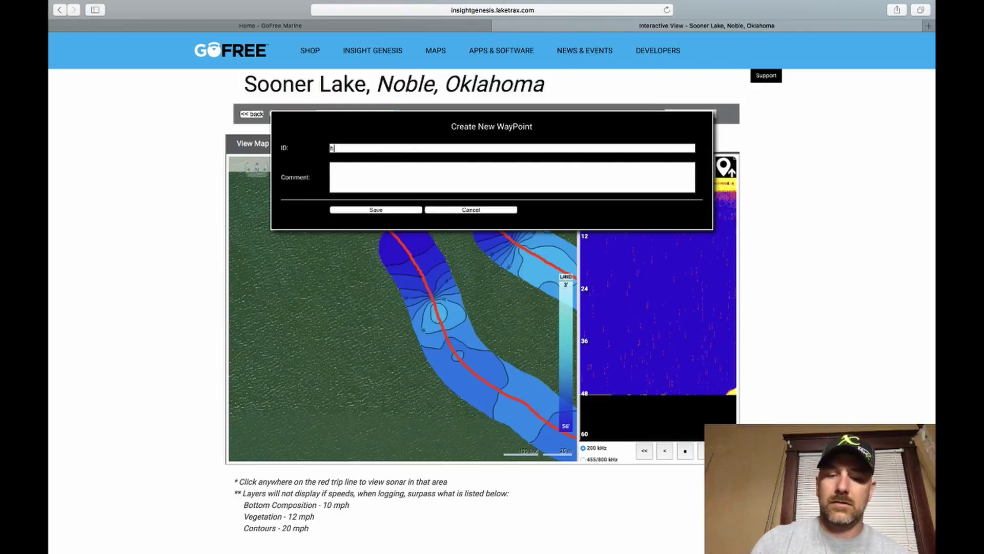
type("ump")
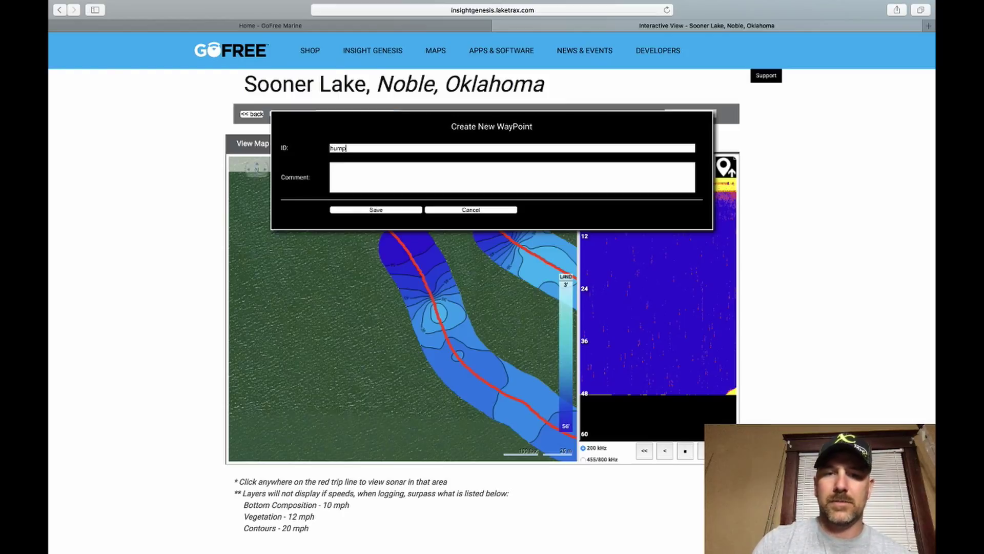
left_click(392, 209)
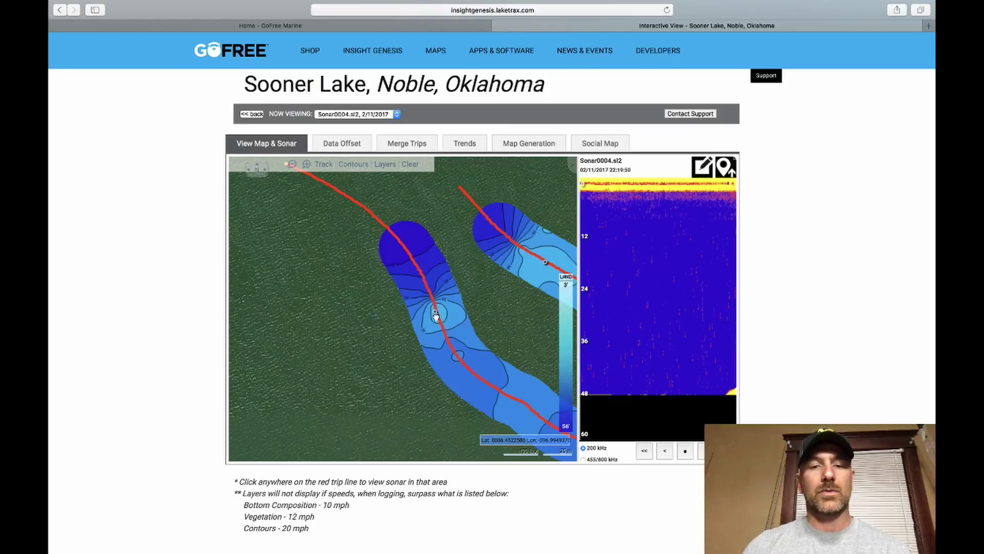
left_click(436, 313)
left_click(440, 320)
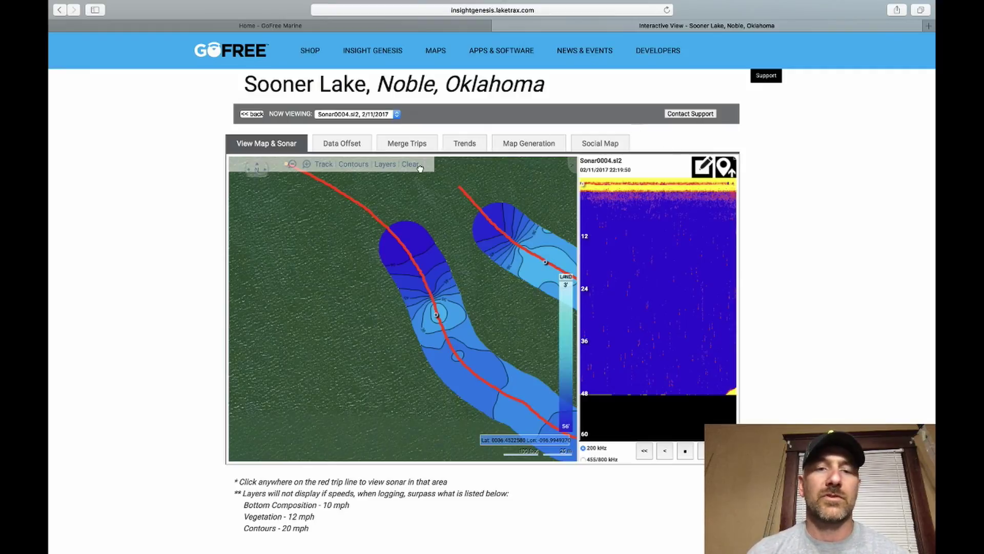
- Review the Trip Trends table of eight Sooner Lake trips, then return to the Dashboard
left_click(465, 145)
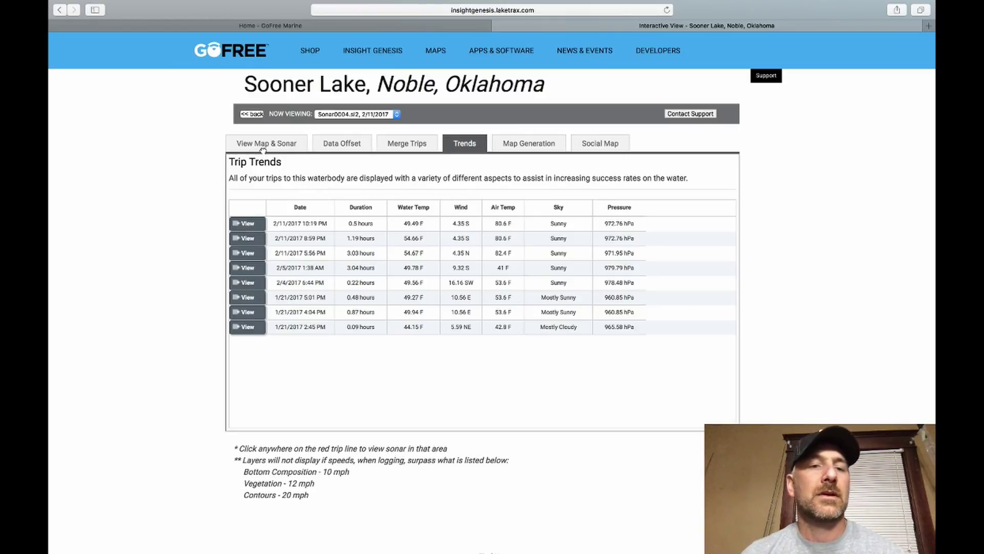
left_click(251, 115)
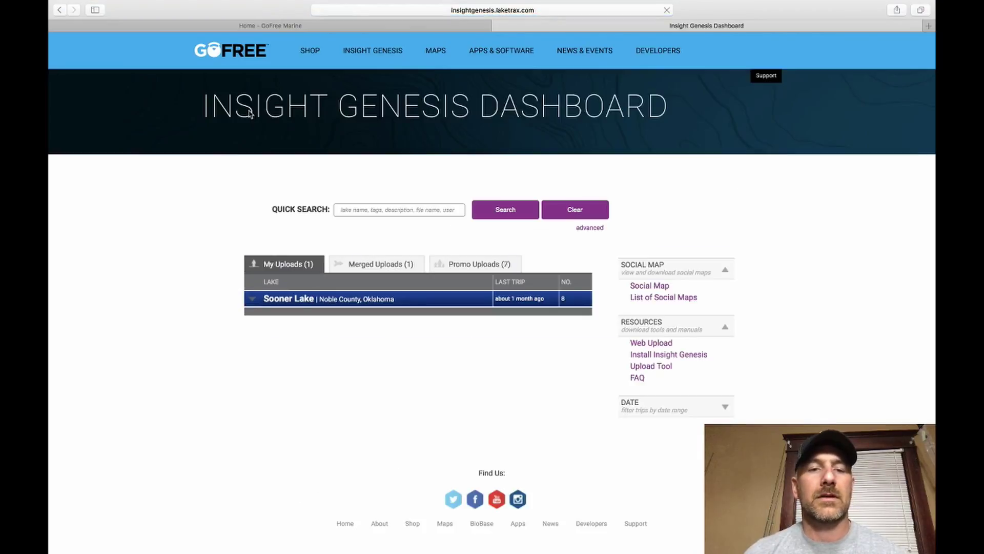
- Open Sonar0004.sl2 from the Sooner Lake uploads and show its Merge Trips list of eight trips
left_click(252, 302)
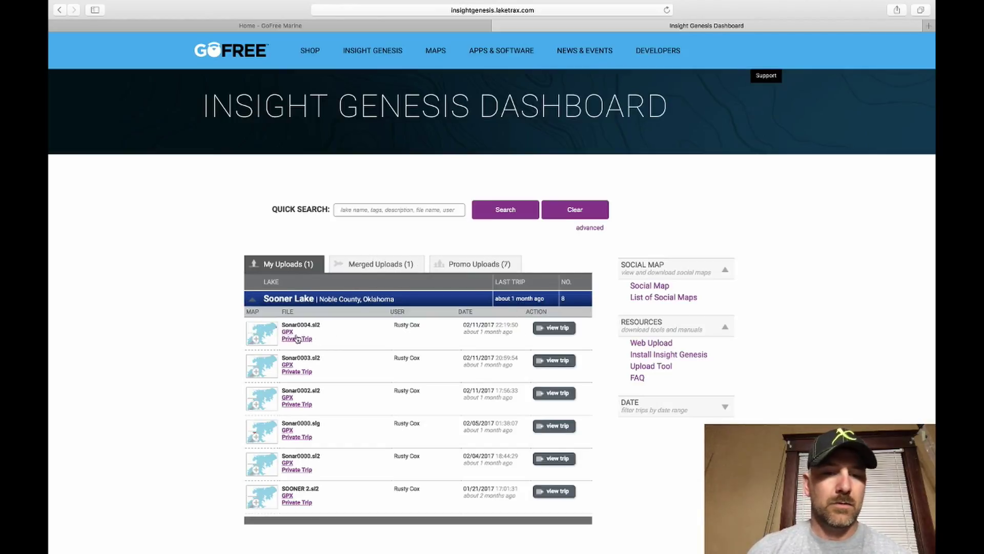
left_click(546, 333)
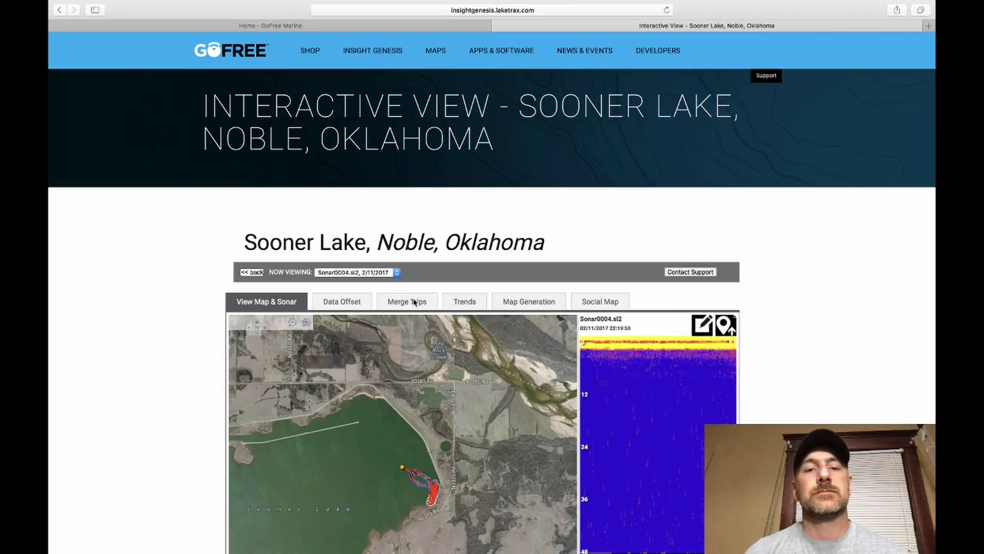
left_click(414, 302)
scroll(562, 378, "down", 4)
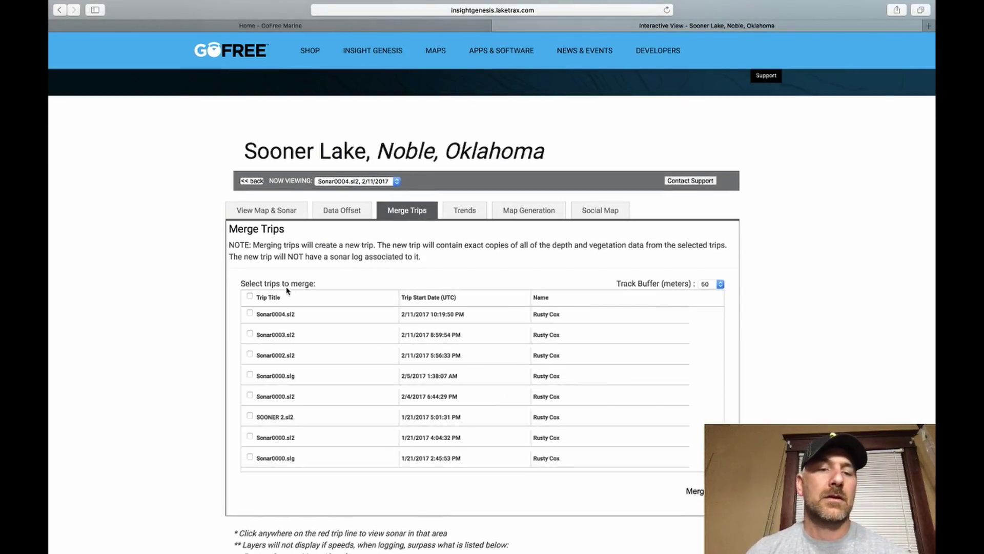
- Select all eight Sooner Lake trips and bring up the Trip Merge Policy dialog
left_click(250, 297)
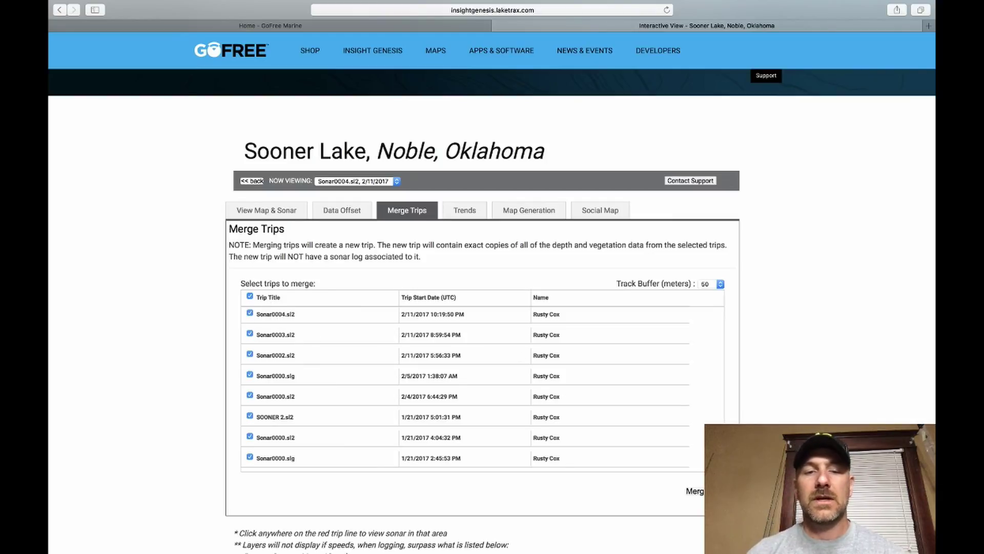
left_click(697, 491)
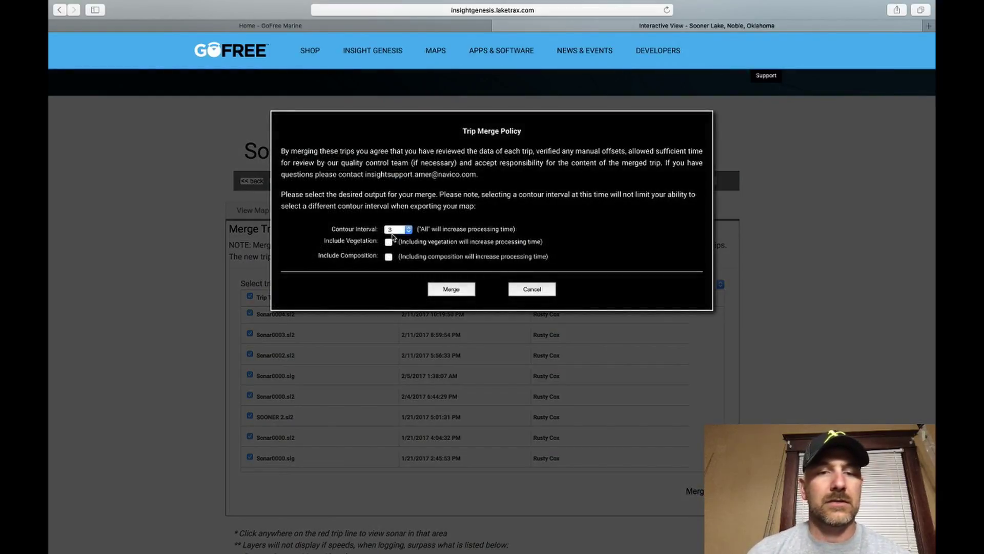
- Submit the eight trips for merging with vegetation, composition and All contour intervals included
left_click(389, 242)
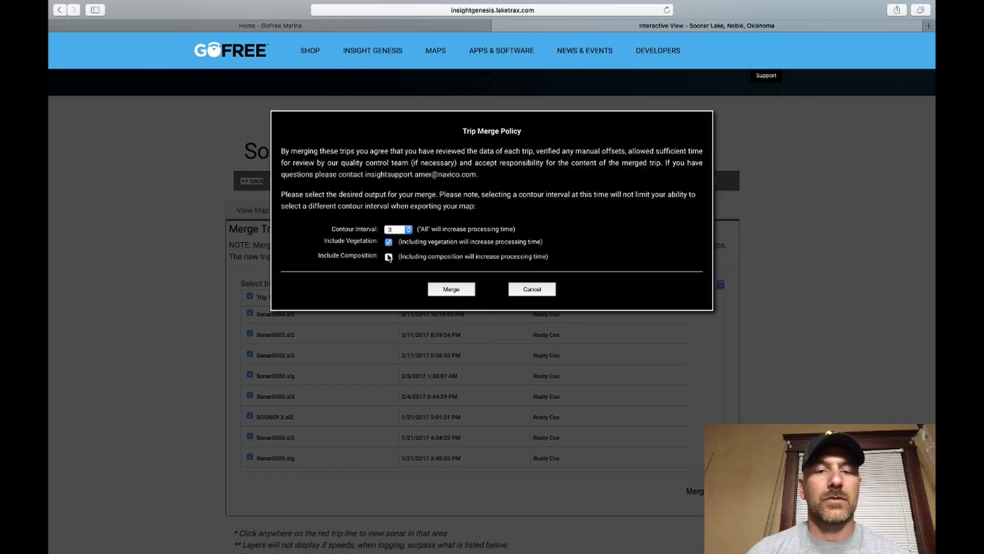
left_click(389, 256)
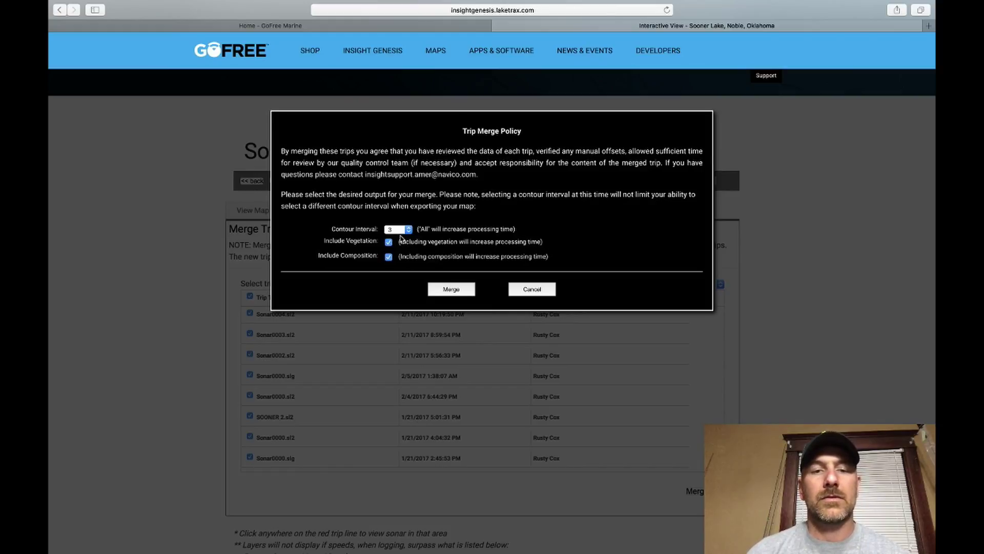
left_click(408, 231)
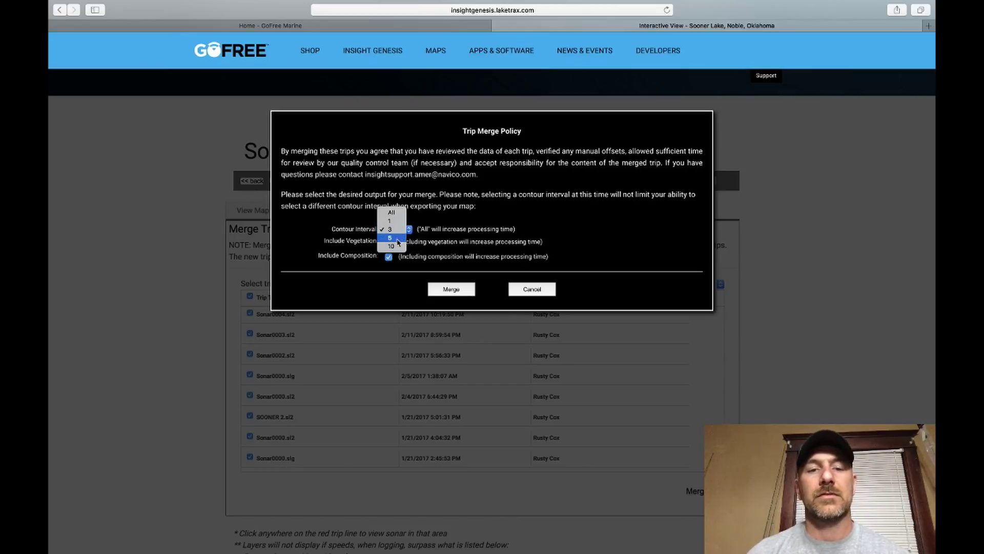
left_click(396, 212)
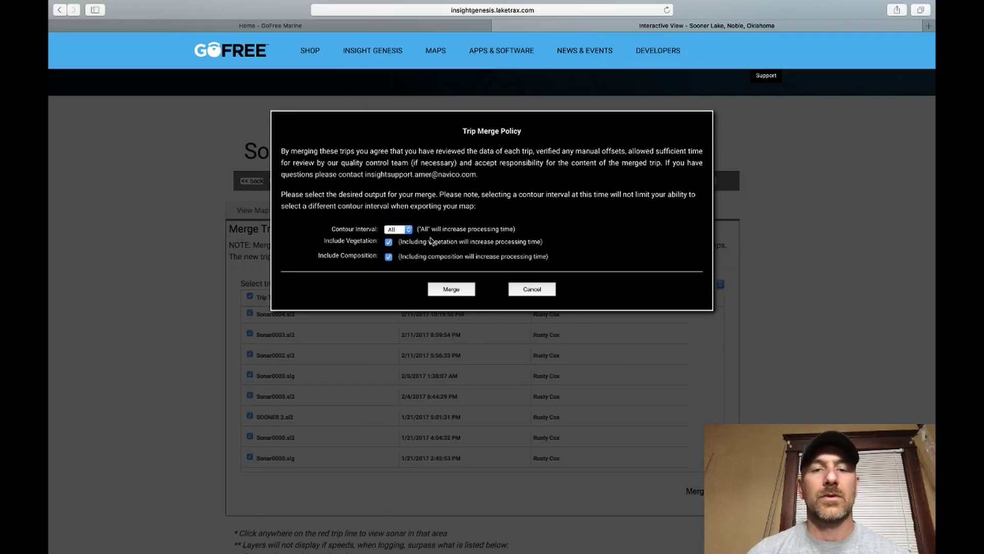
left_click(452, 290)
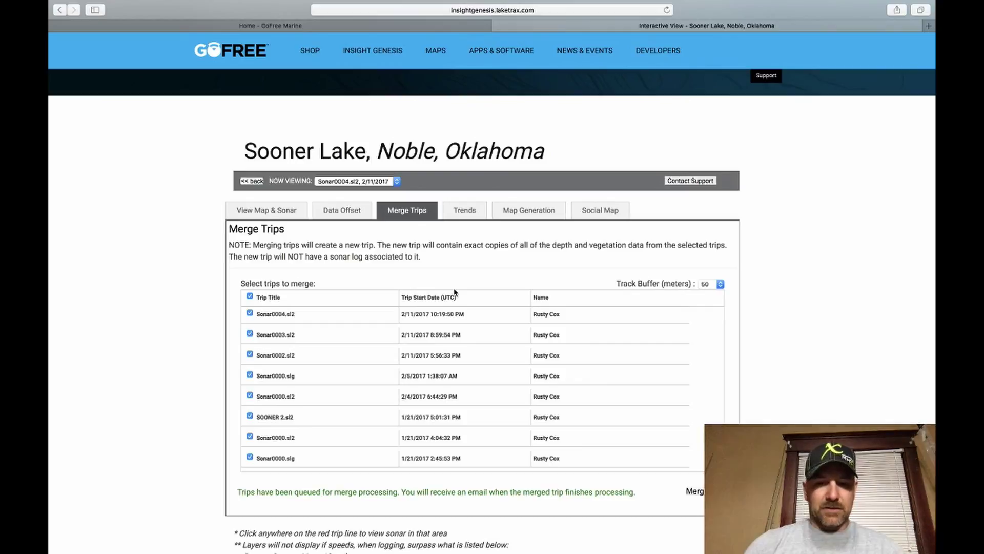
scroll(454, 292, "down", 5)
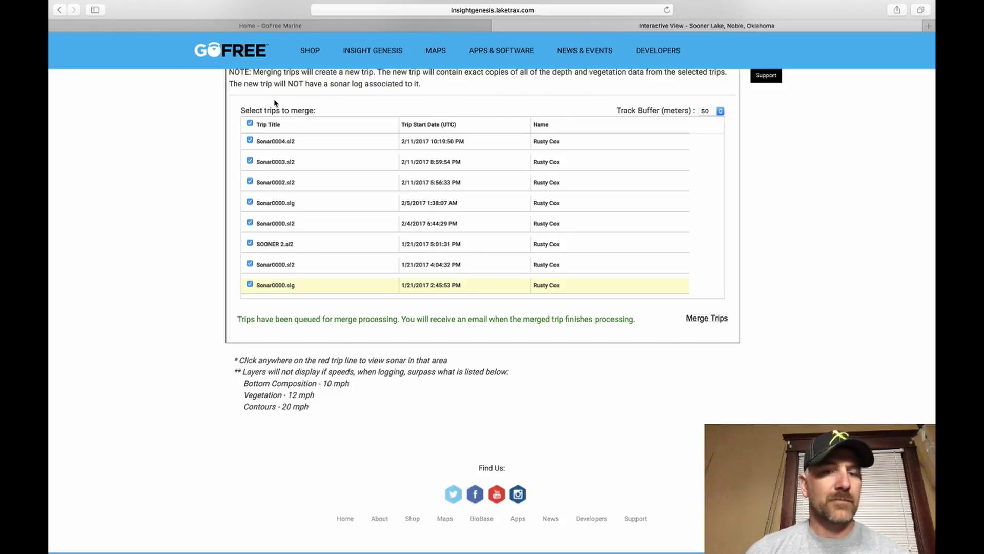
scroll(275, 103, "up", 5)
scroll(276, 103, "up", 1)
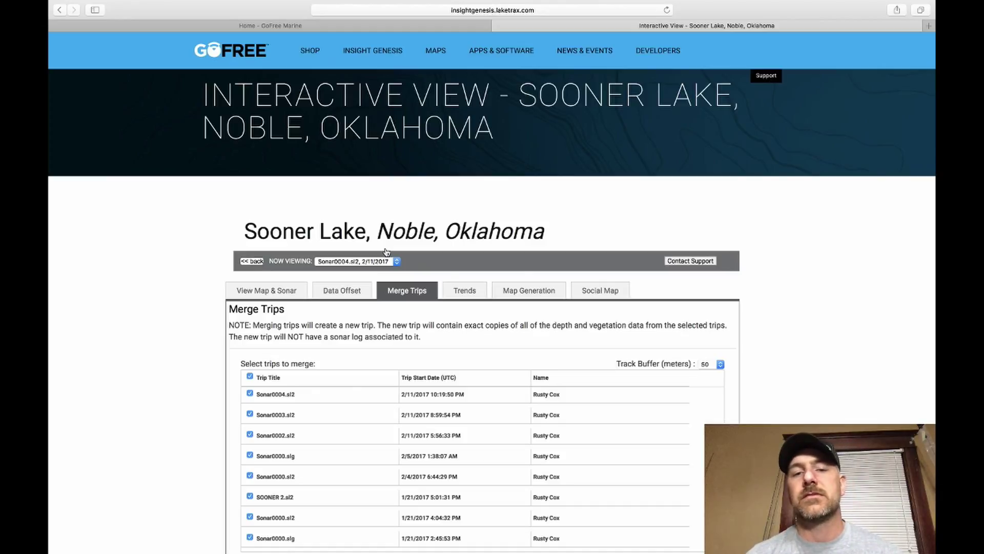
scroll(387, 251, "down", 3)
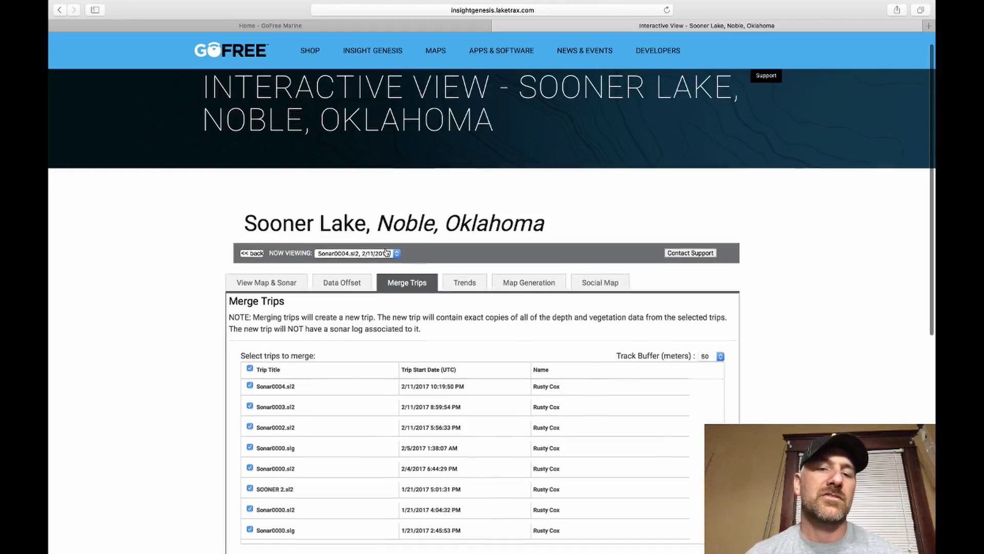